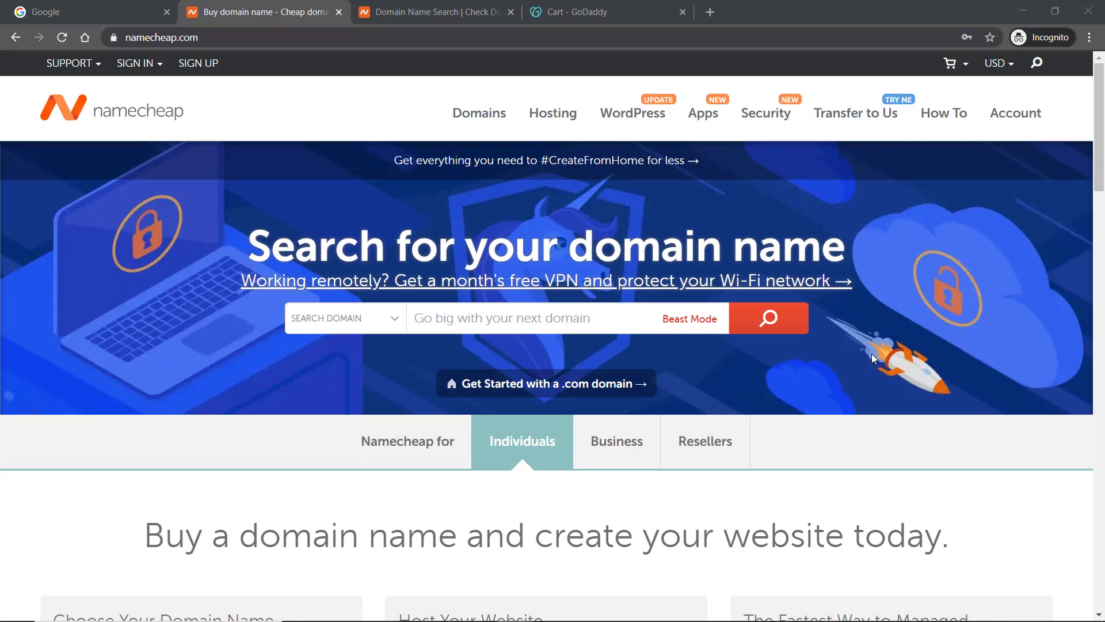
{"action": "scroll", "coordinate": [872, 357], "scroll_direction": "down", "scroll_amount": 15}
{"action": "scroll", "coordinate": [871, 357], "scroll_direction": "down", "scroll_amount": 12}
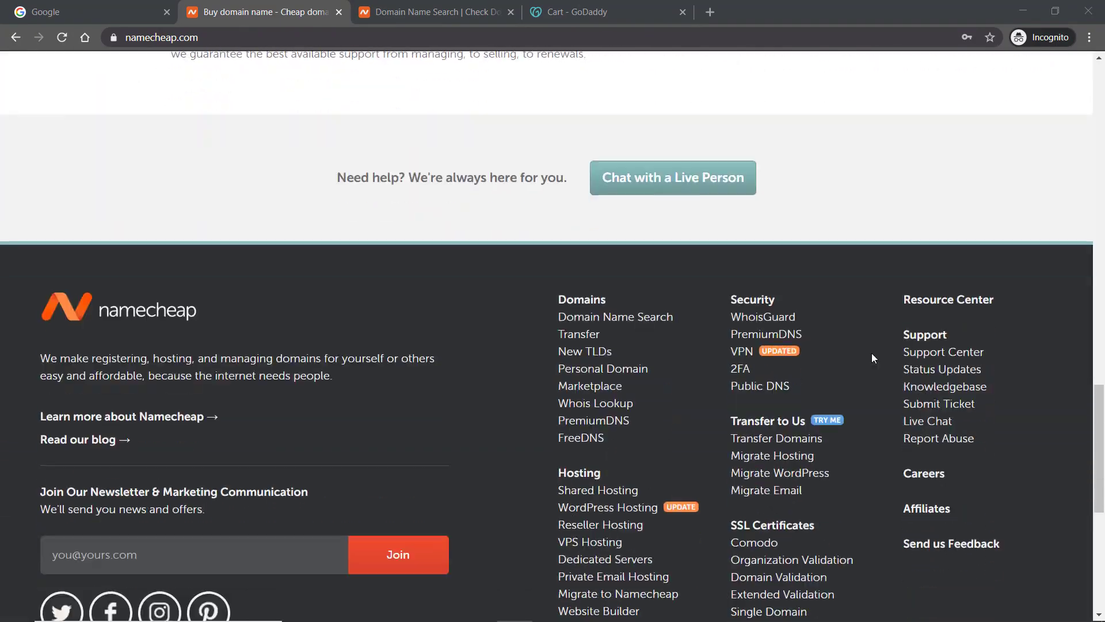
{"action": "scroll", "coordinate": [871, 357], "scroll_direction": "up", "scroll_amount": 11}
{"action": "scroll", "coordinate": [874, 358], "scroll_direction": "up", "scroll_amount": 16}
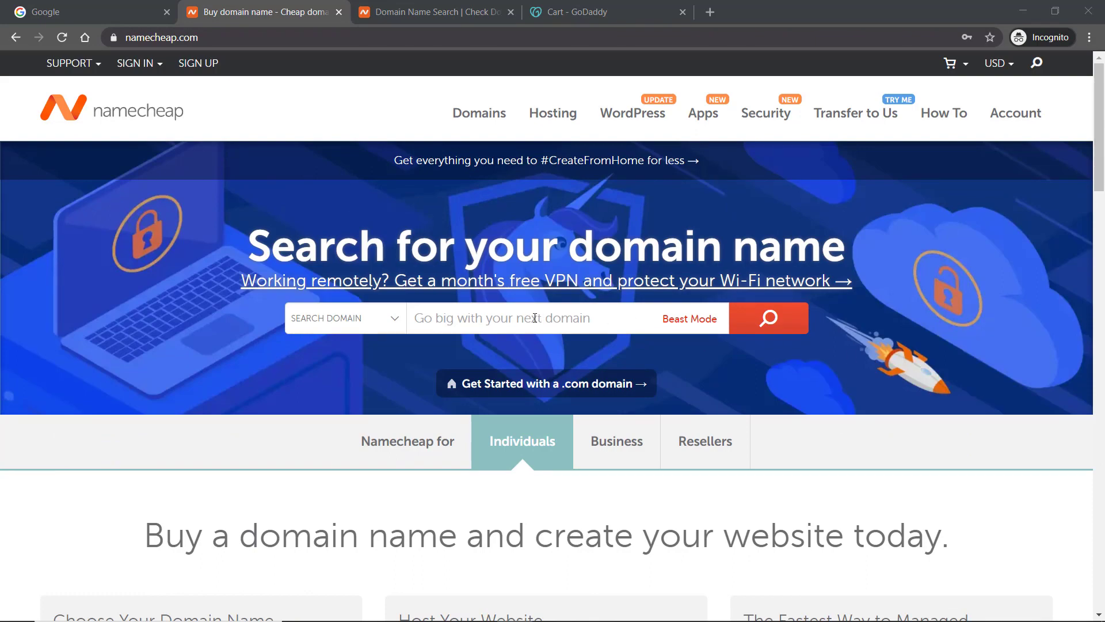
{"action": "left_click", "coordinate": [367, 96]}
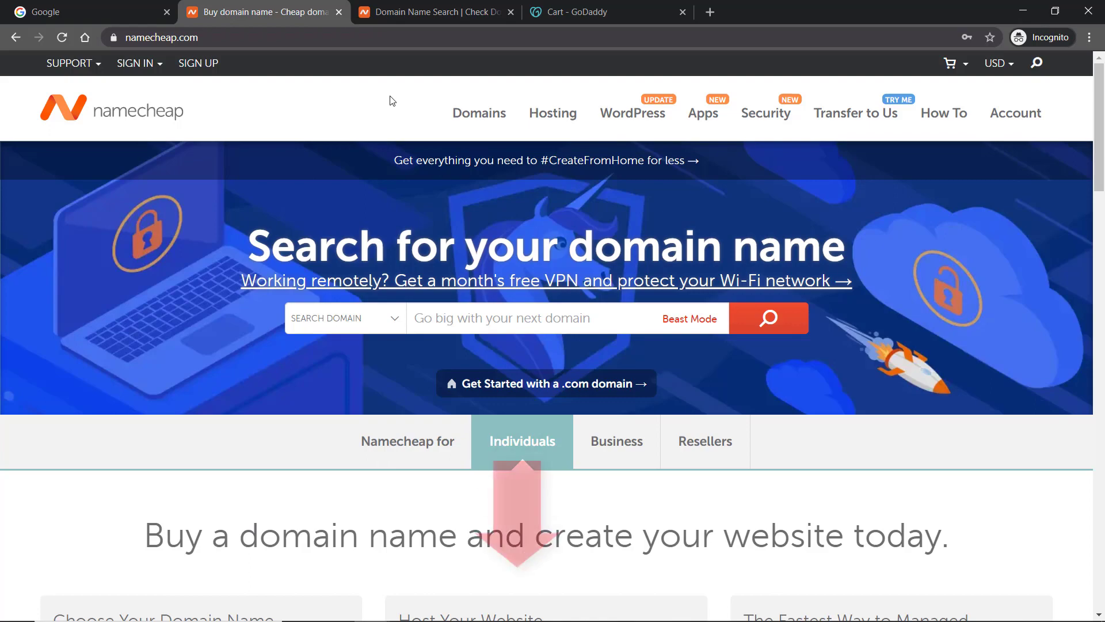
- Copy the TLDMAPR20 promo code and search dotcomdollarsiteground.com, which shows available at $8.88/yr
{"action": "left_click", "coordinate": [411, 16]}
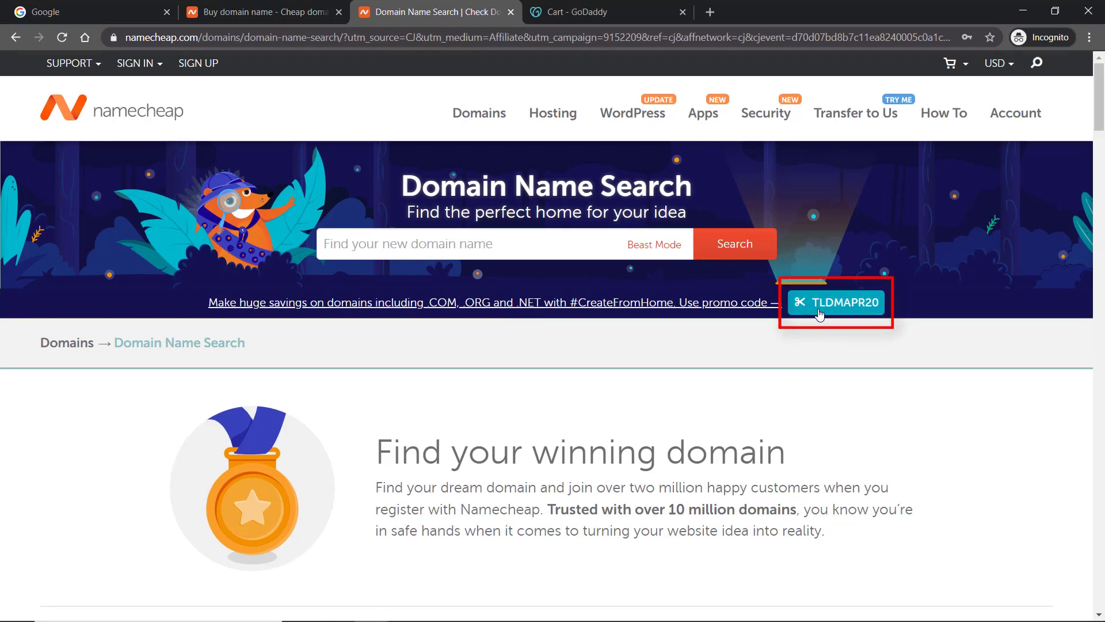
{"action": "left_click", "coordinate": [819, 314]}
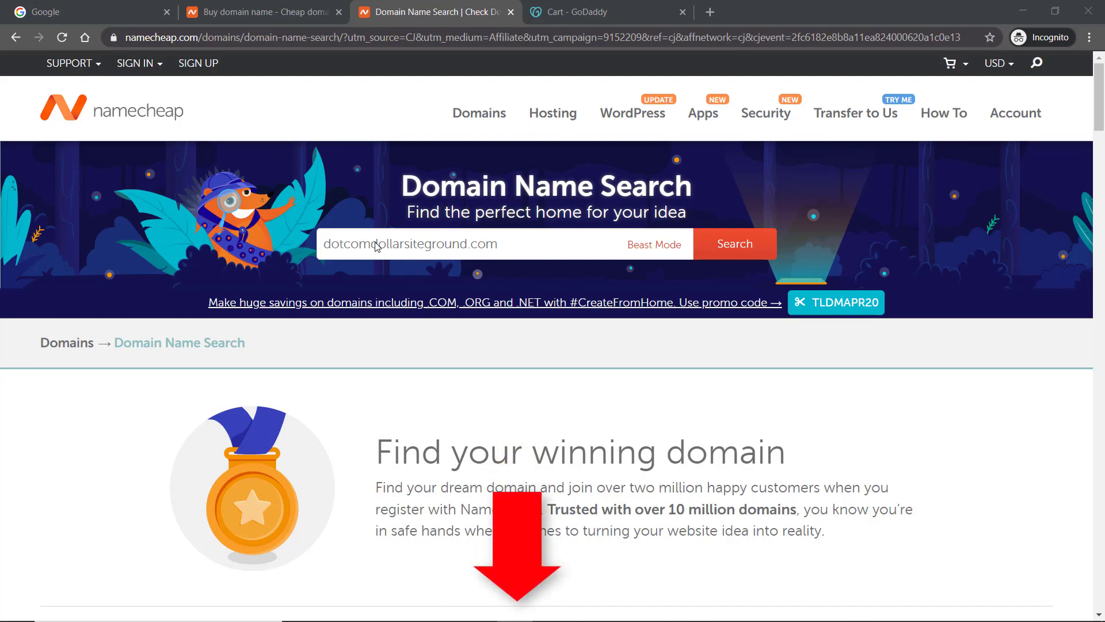
{"action": "key", "text": "Return"}
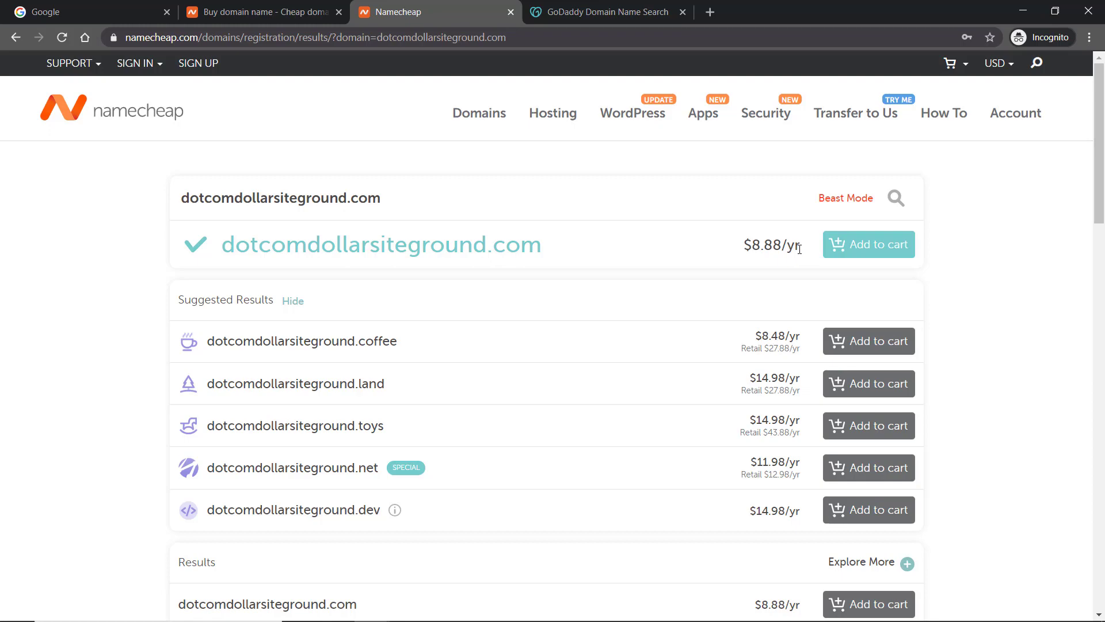
- Add dotcomdollarsiteground.com to the cart and check out to the $9.06-subtotal Shopping Cart
{"action": "left_click", "coordinate": [875, 253]}
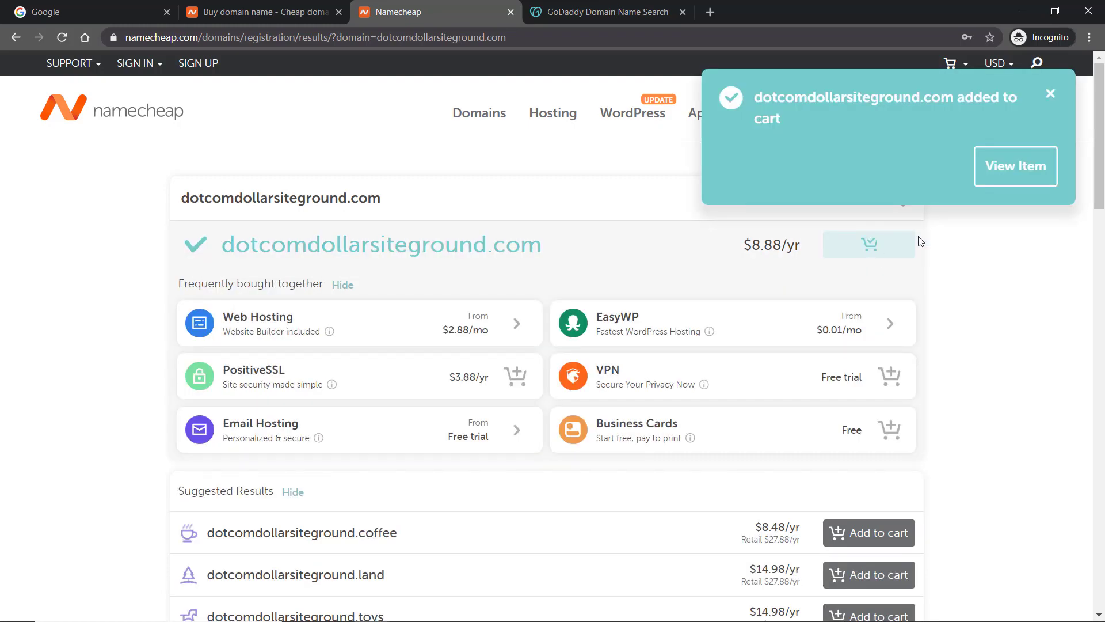
{"action": "left_click", "coordinate": [1000, 173]}
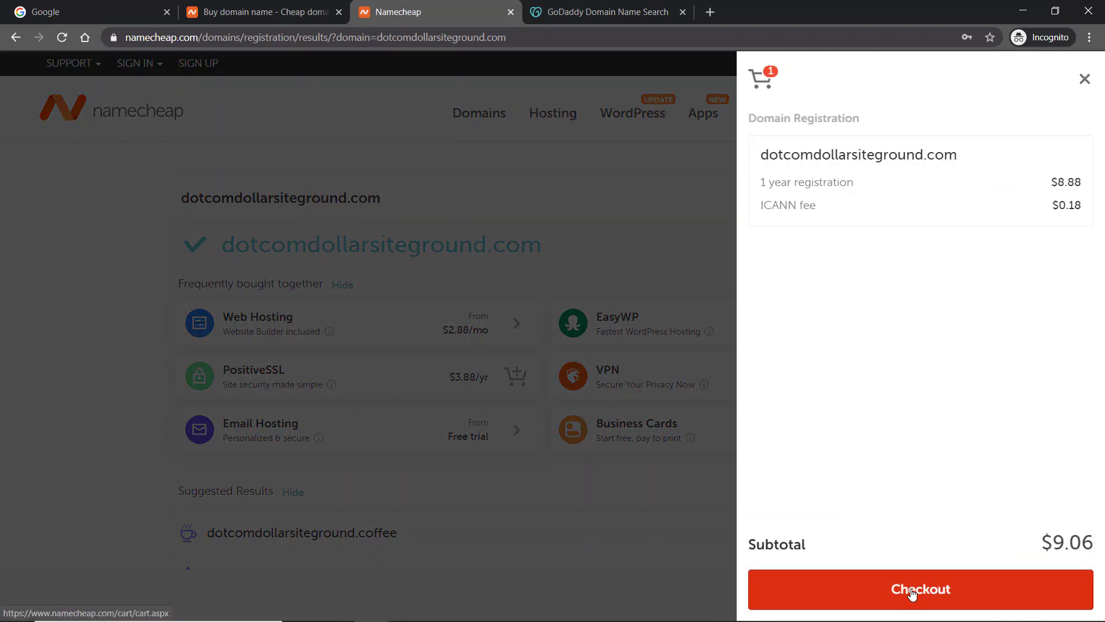
{"action": "left_click", "coordinate": [910, 592]}
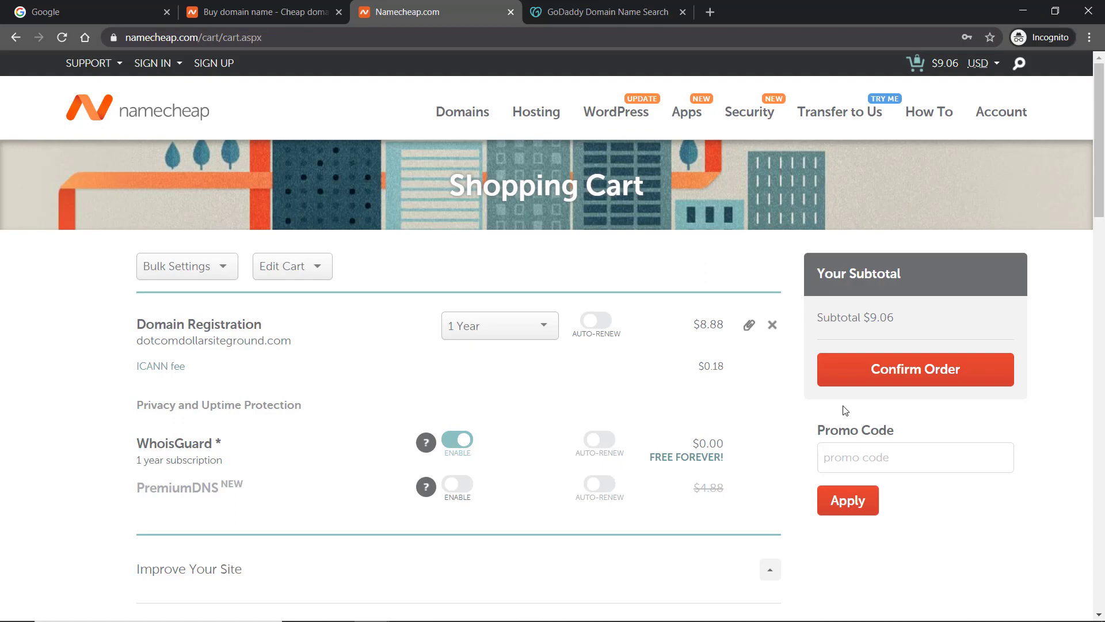
- Enter TLDMAPR20 as the cart's promo code and apply it, getting a login-required error
{"action": "left_click", "coordinate": [852, 457]}
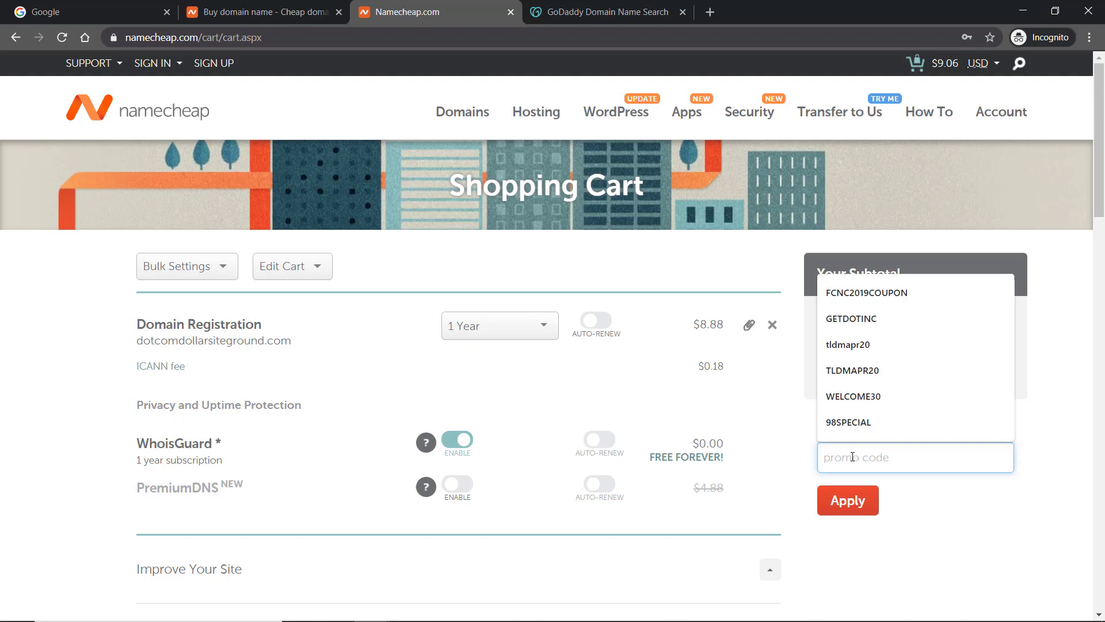
{"action": "type", "text": "t"}
{"action": "key", "text": "Down"}
{"action": "key", "text": "Down"}
{"action": "key", "text": "Return"}
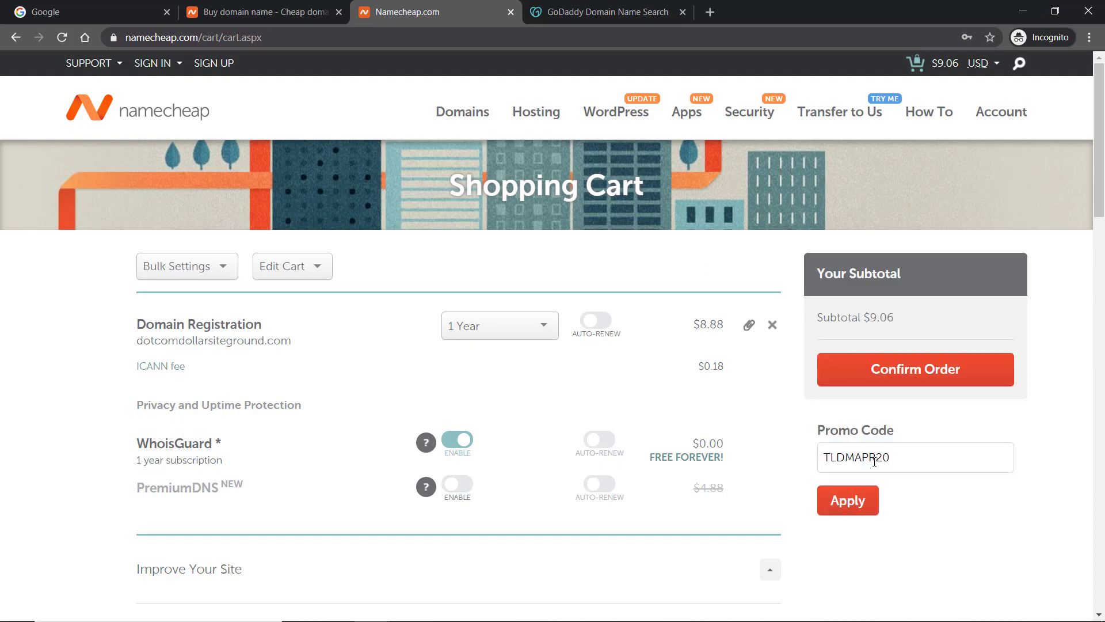
{"action": "left_click", "coordinate": [849, 504]}
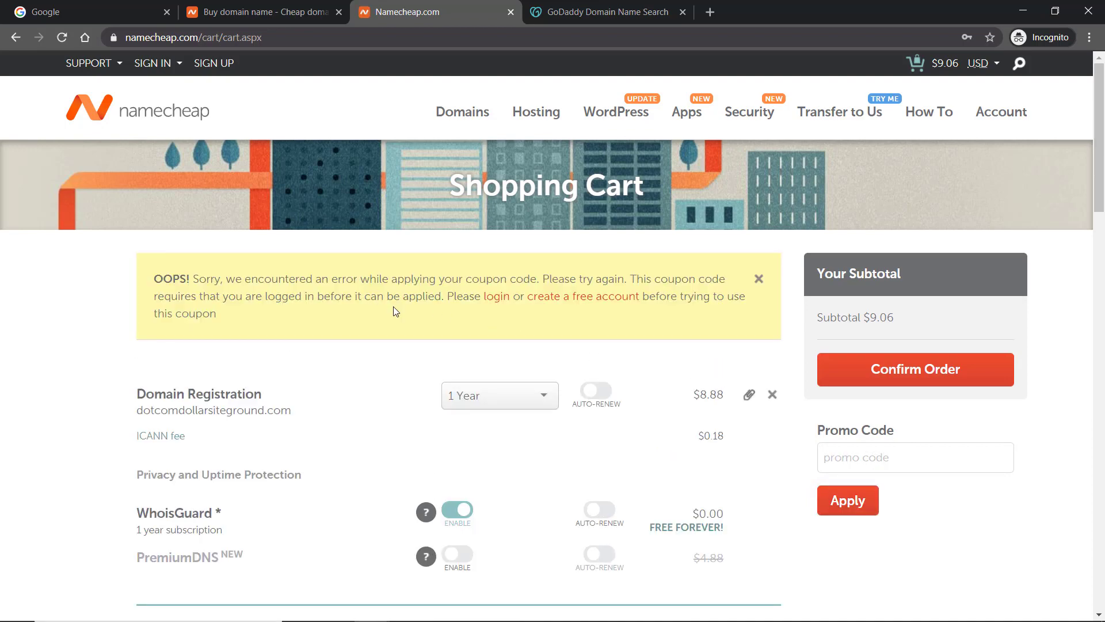
- Sign up for a free account with a username and password, so TLDMAPR20 drops the subtotal to $6.06
{"action": "left_click", "coordinate": [582, 297]}
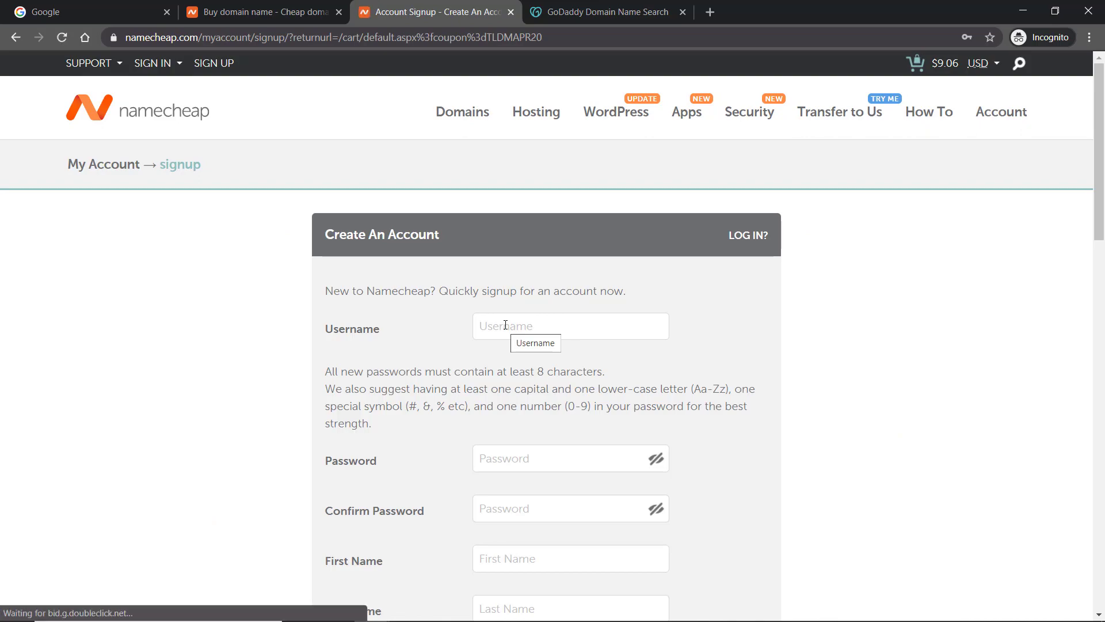
{"action": "scroll", "coordinate": [505, 325], "scroll_direction": "down", "scroll_amount": 3}
{"action": "scroll", "coordinate": [506, 325], "scroll_direction": "up", "scroll_amount": 3}
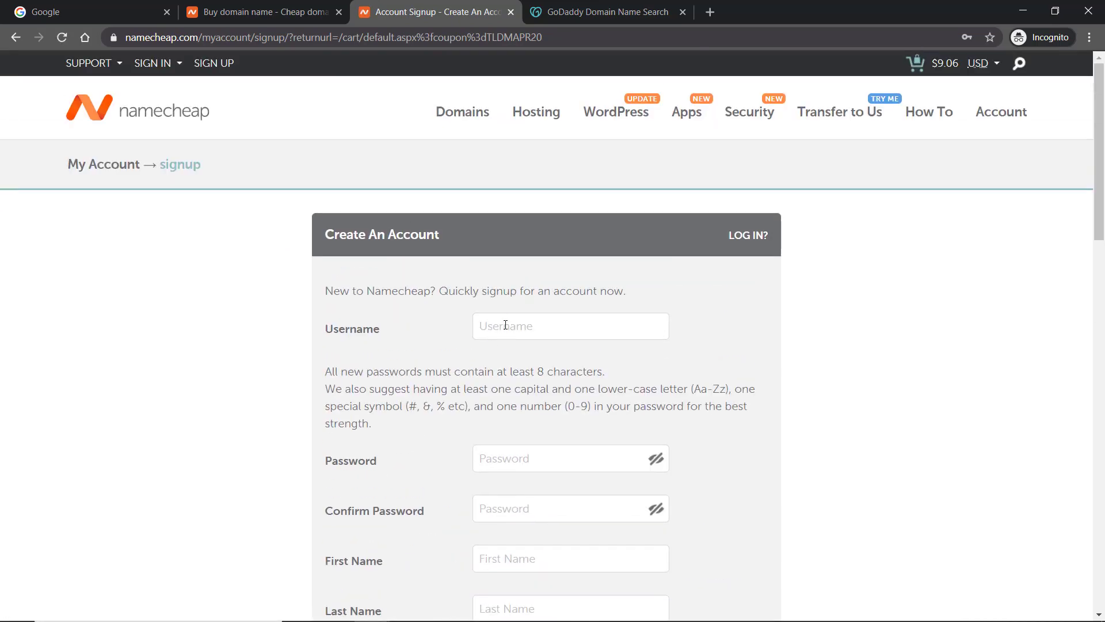
{"action": "left_click", "coordinate": [505, 325]}
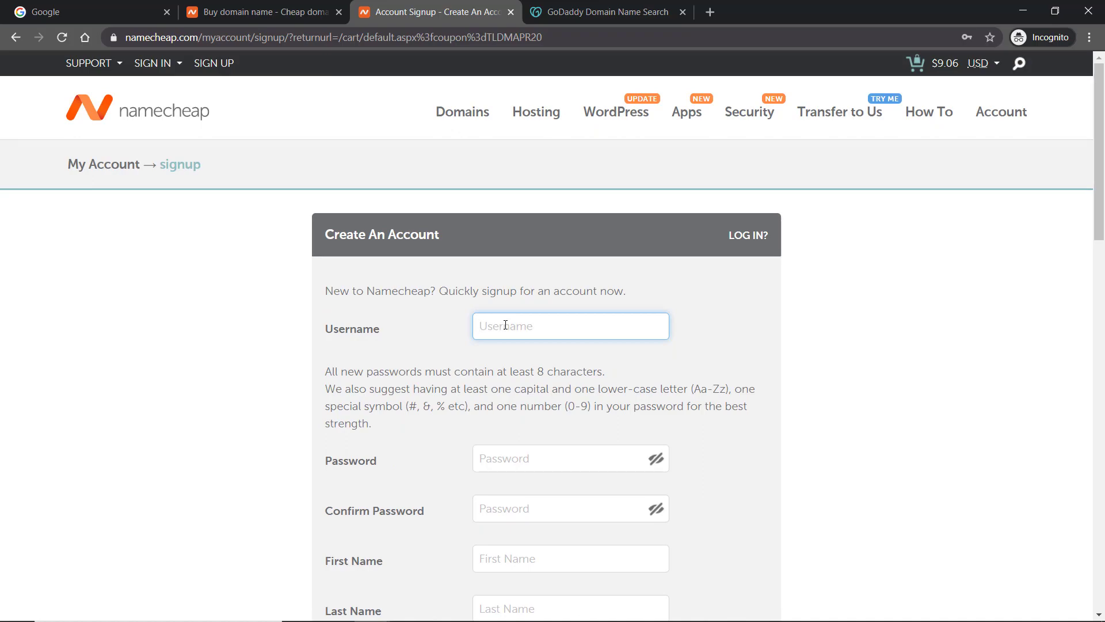
{"action": "key", "text": "ctrl+v"}
{"action": "key", "text": "Tab"}
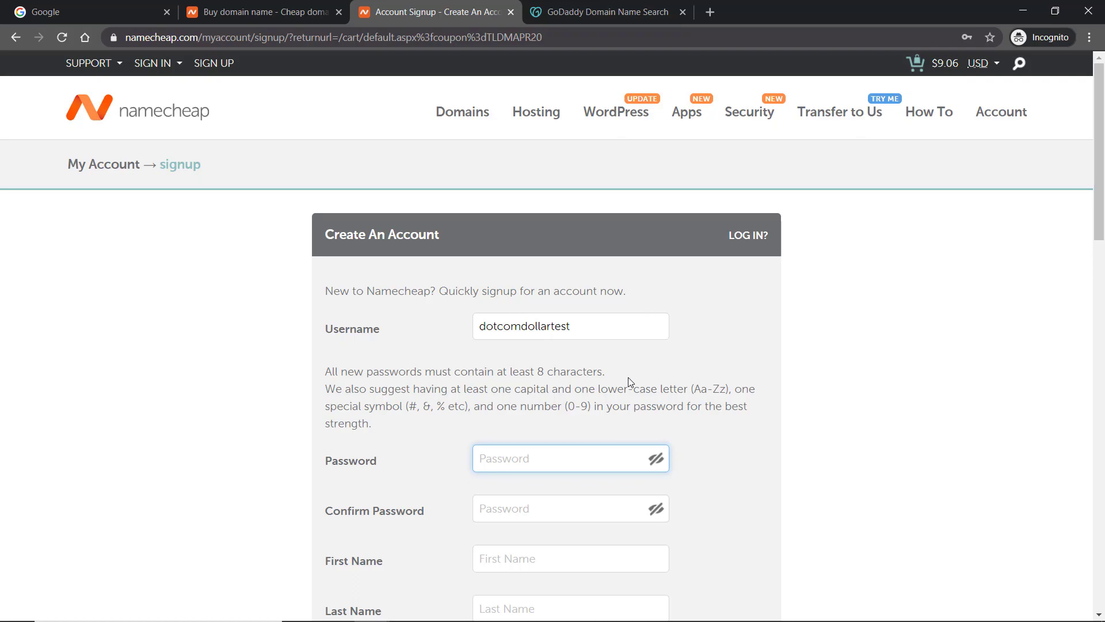
{"action": "scroll", "coordinate": [485, 560], "scroll_direction": "down", "scroll_amount": 5}
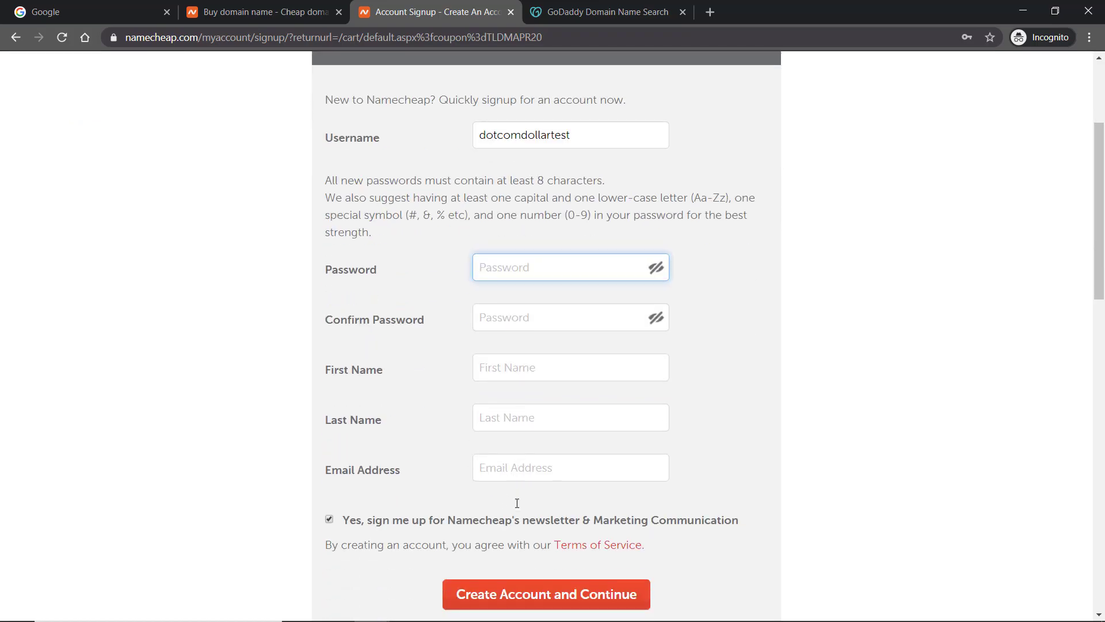
{"action": "scroll", "coordinate": [567, 478], "scroll_direction": "down", "scroll_amount": 1}
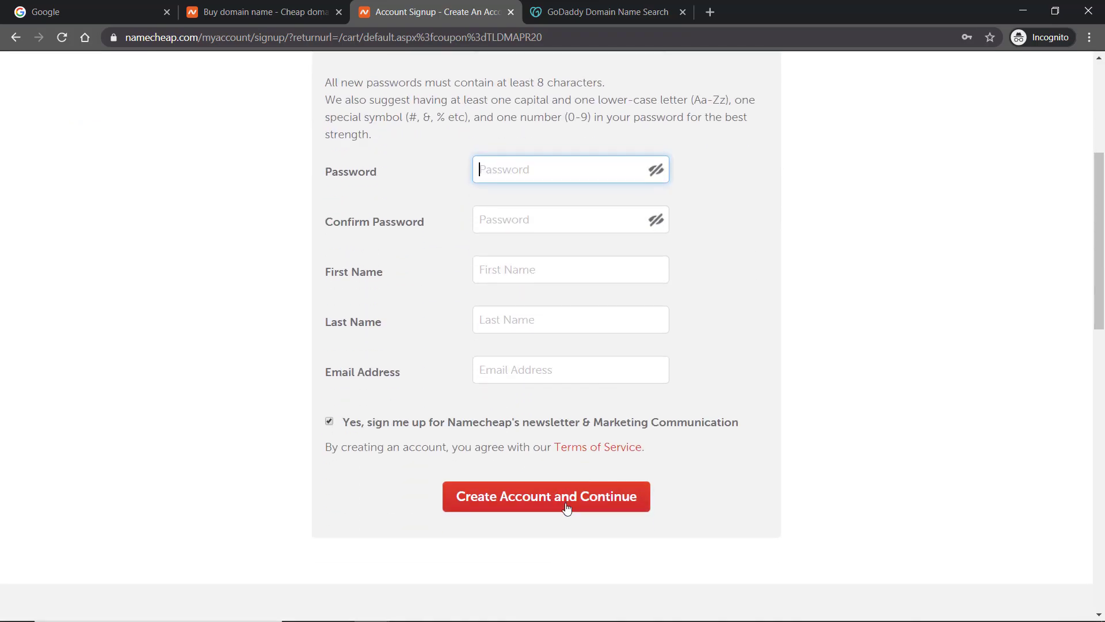
{"action": "scroll", "coordinate": [568, 489], "scroll_direction": "down", "scroll_amount": 5}
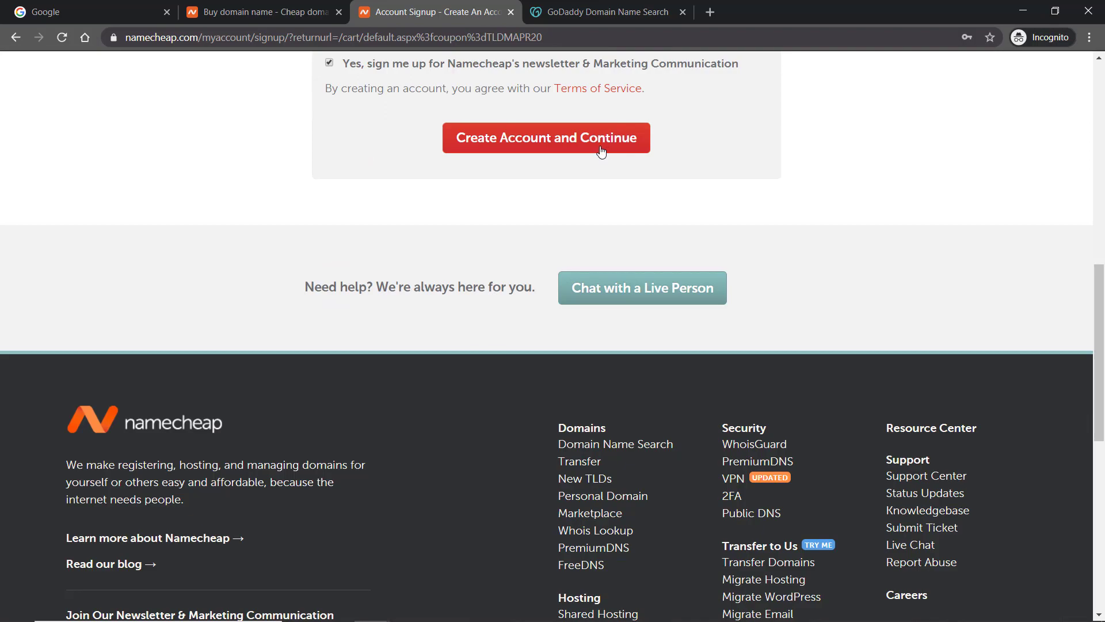
{"action": "left_click", "coordinate": [601, 151]}
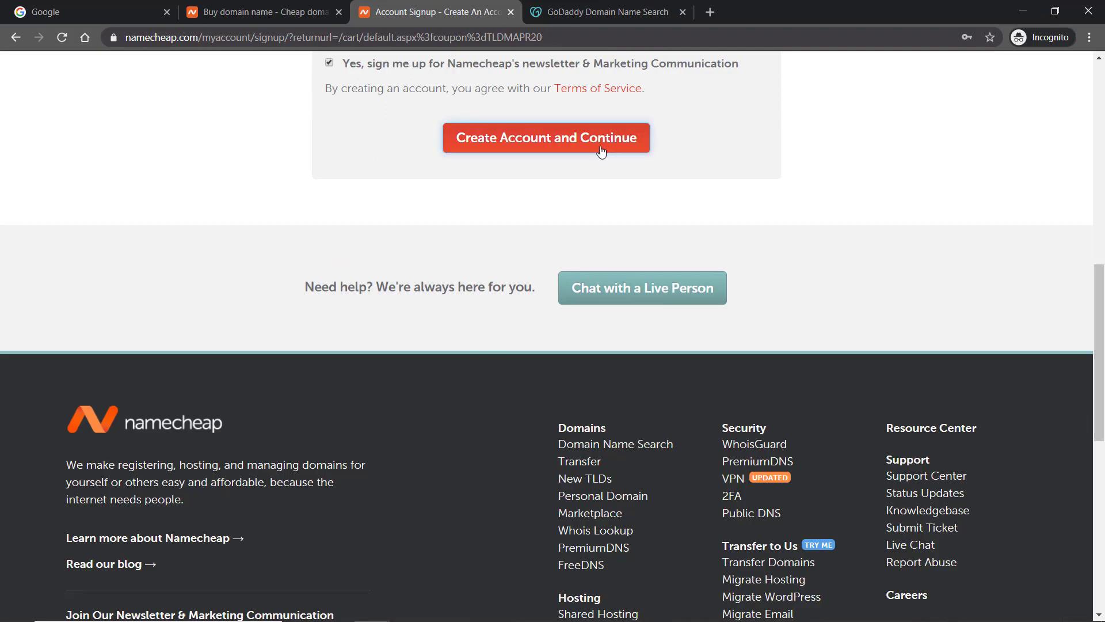
{"action": "scroll", "coordinate": [710, 319], "scroll_direction": "down", "scroll_amount": 3}
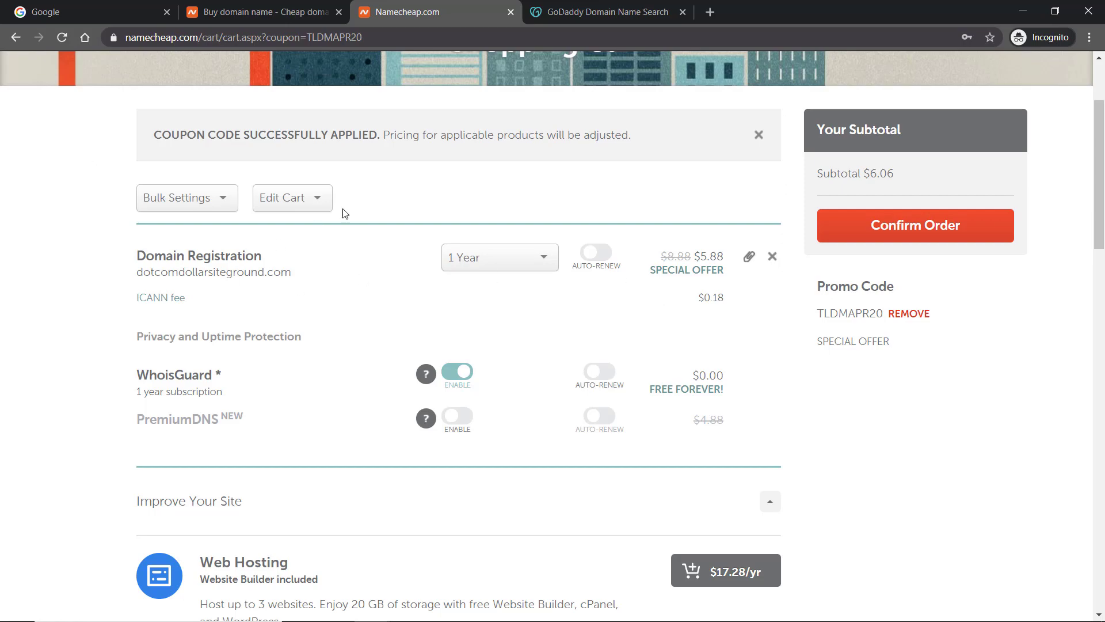
- In the GoDaddy tab, add dotcomdollarsiteground.com to the cart and continue to domain configuration
{"action": "left_click", "coordinate": [577, 14]}
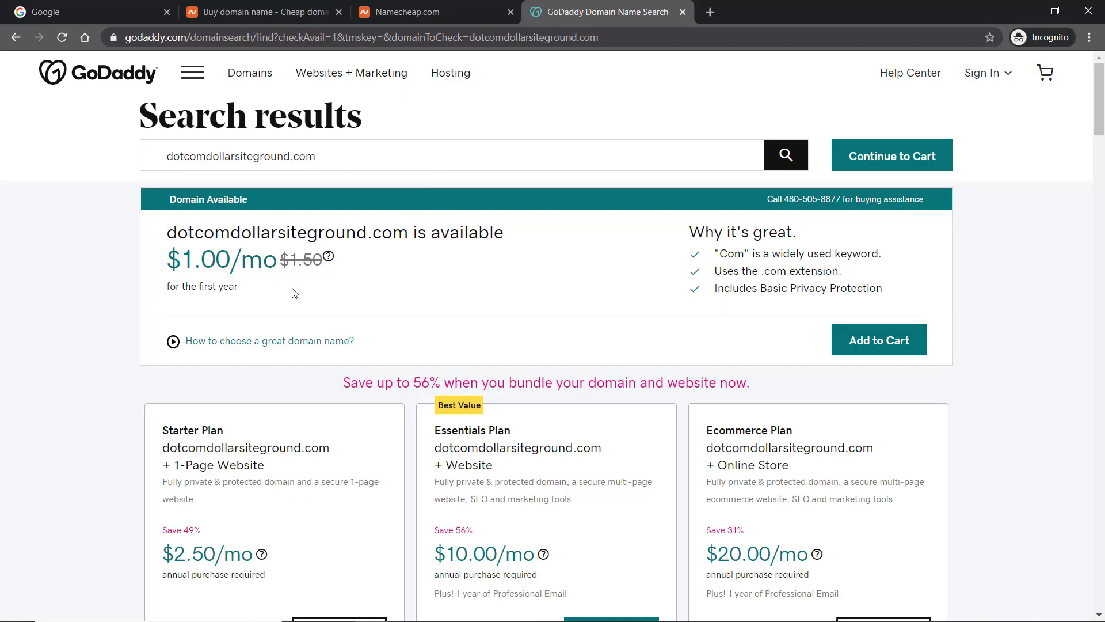
{"action": "left_click", "coordinate": [860, 351]}
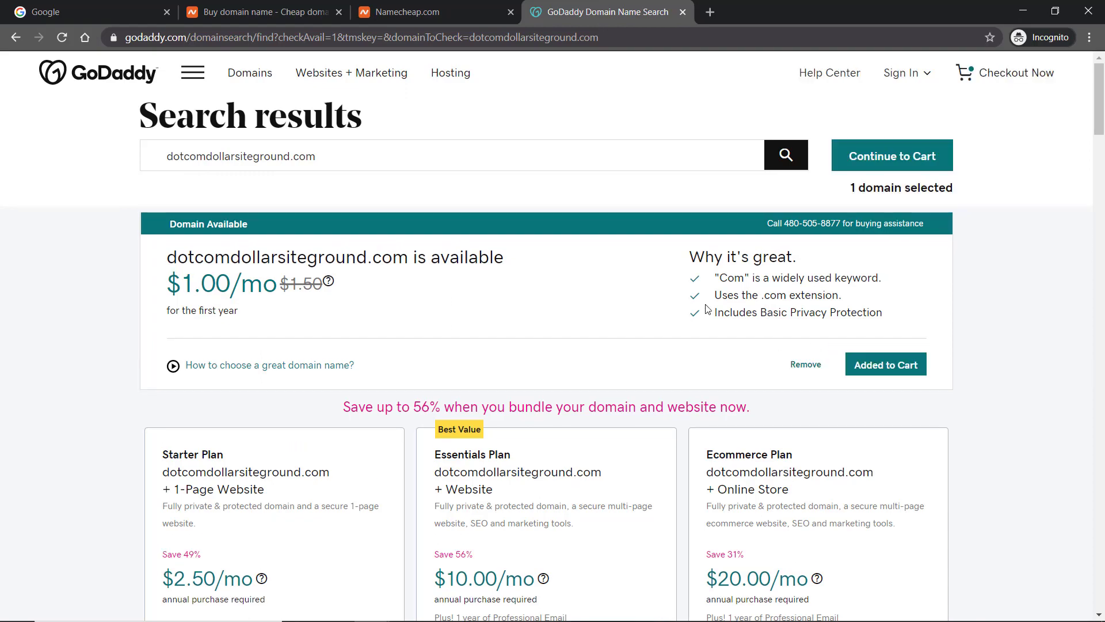
{"action": "left_click", "coordinate": [881, 362]}
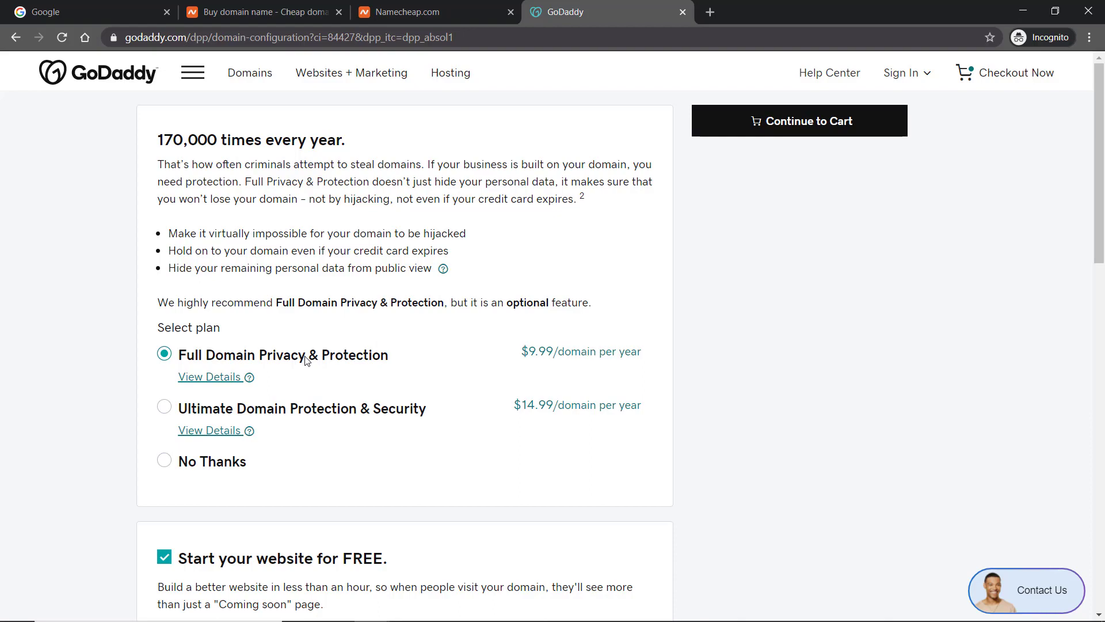
- Review the $9.99/year Full Domain Privacy & Protection details and untick 'Start your website for FREE'
{"action": "left_click", "coordinate": [249, 377]}
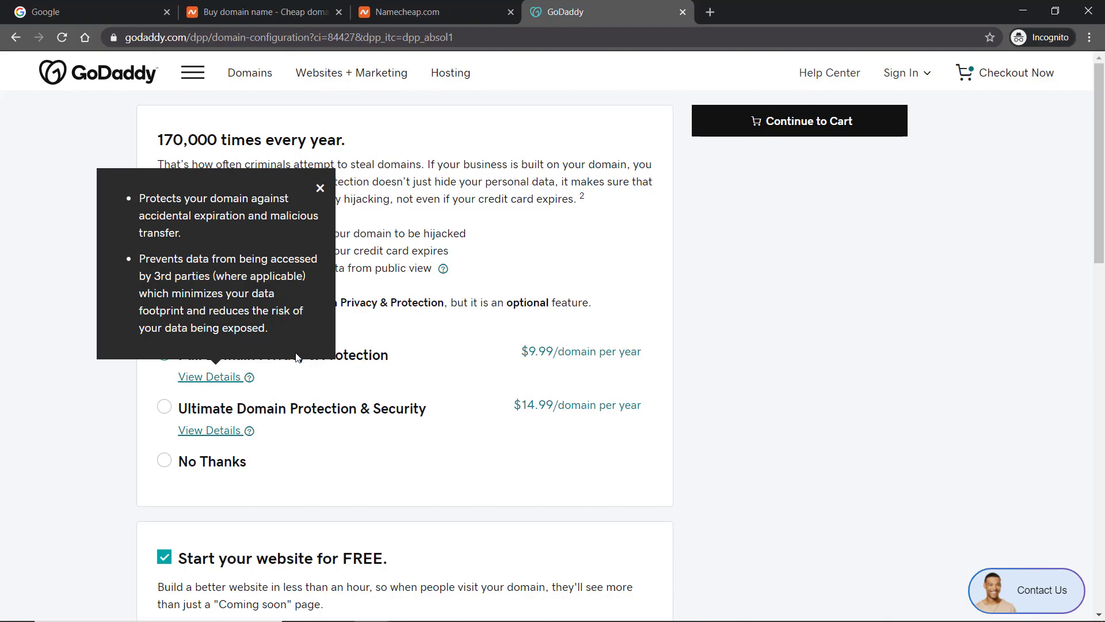
{"action": "left_click", "coordinate": [377, 366]}
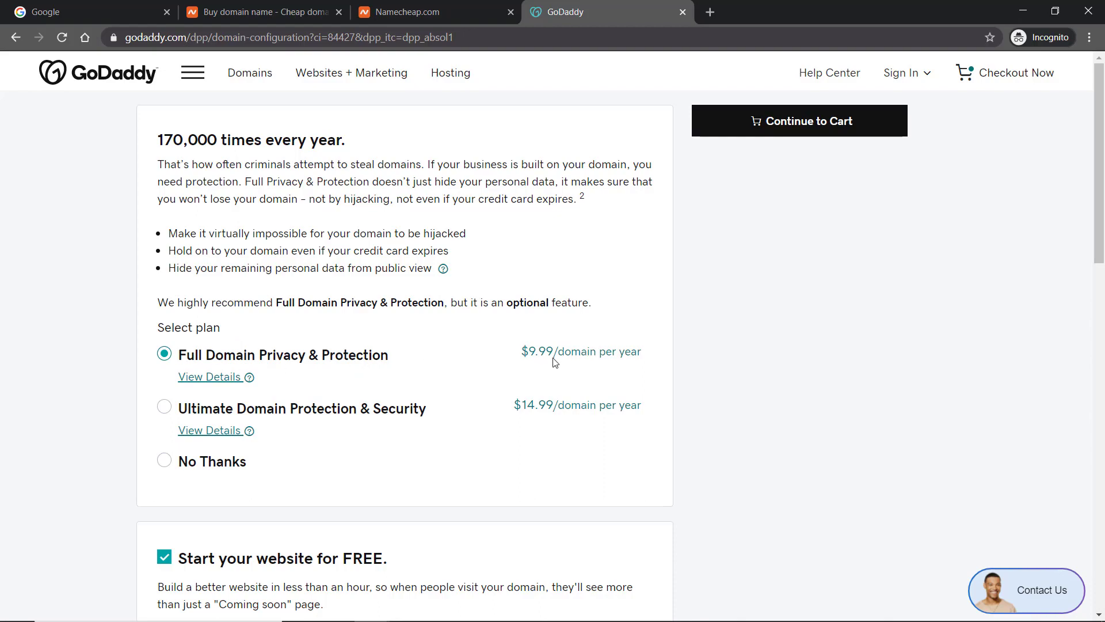
{"action": "scroll", "coordinate": [554, 361], "scroll_direction": "down", "scroll_amount": 4}
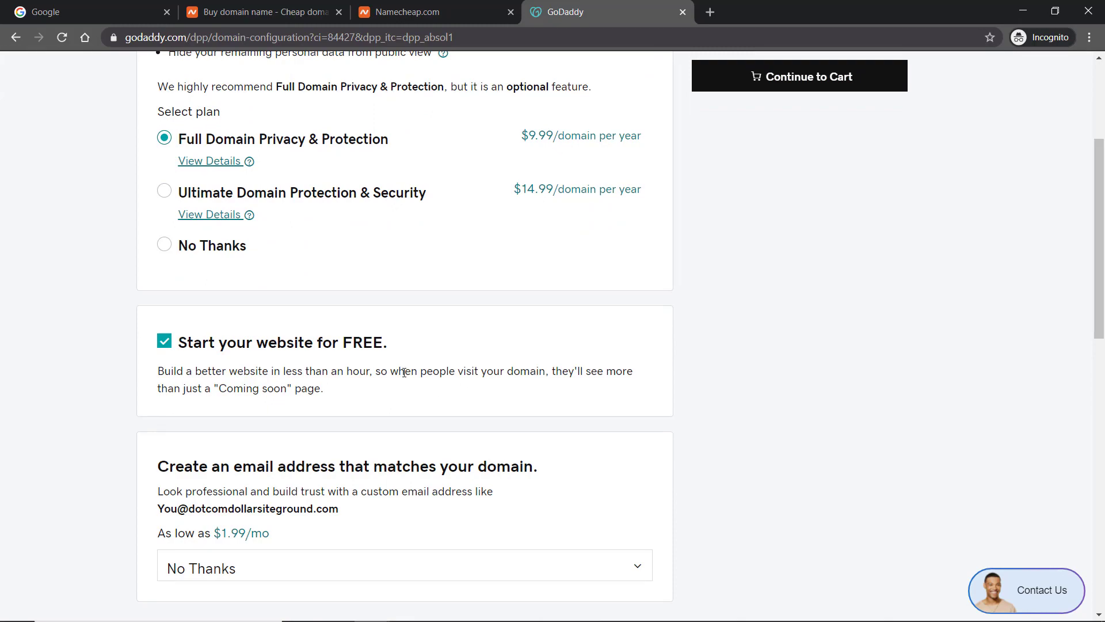
{"action": "scroll", "coordinate": [271, 357], "scroll_direction": "down", "scroll_amount": 3}
{"action": "left_click", "coordinate": [165, 198]}
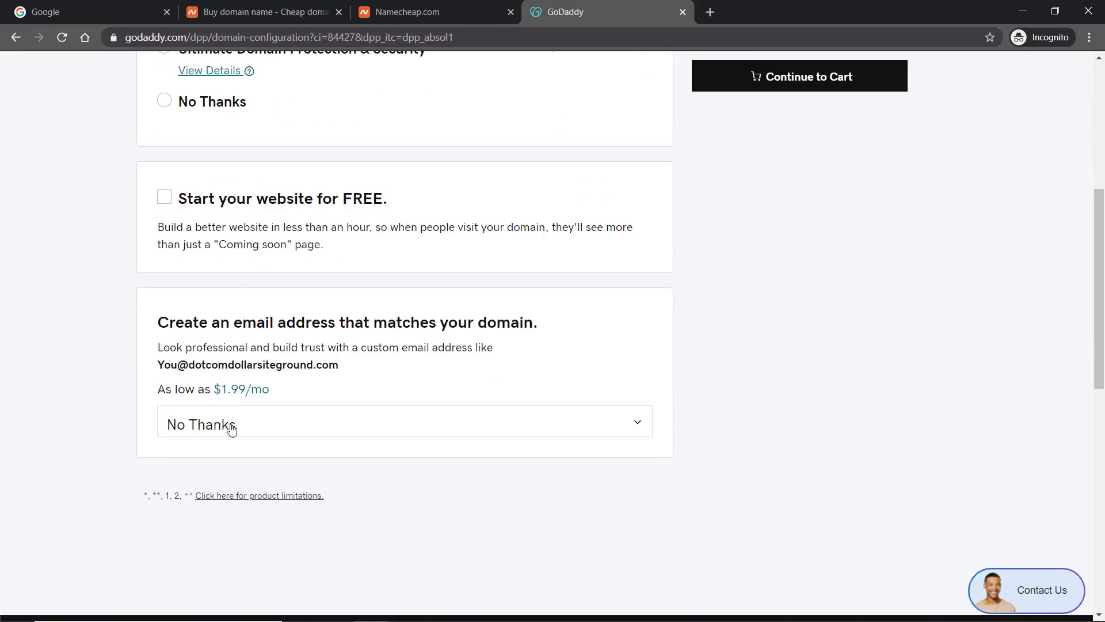
- Continue to GoDaddy's checkout and scroll to the $51.92 USD total for the 2-year domain plus privacy
{"action": "left_click", "coordinate": [798, 87]}
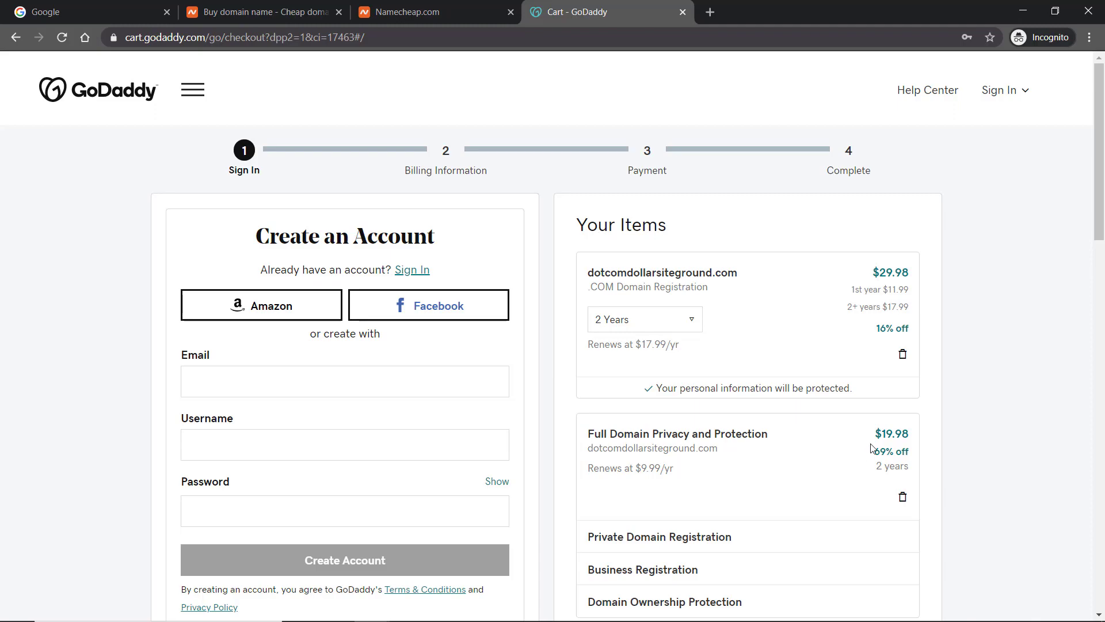
{"action": "scroll", "coordinate": [872, 448], "scroll_direction": "down", "scroll_amount": 5}
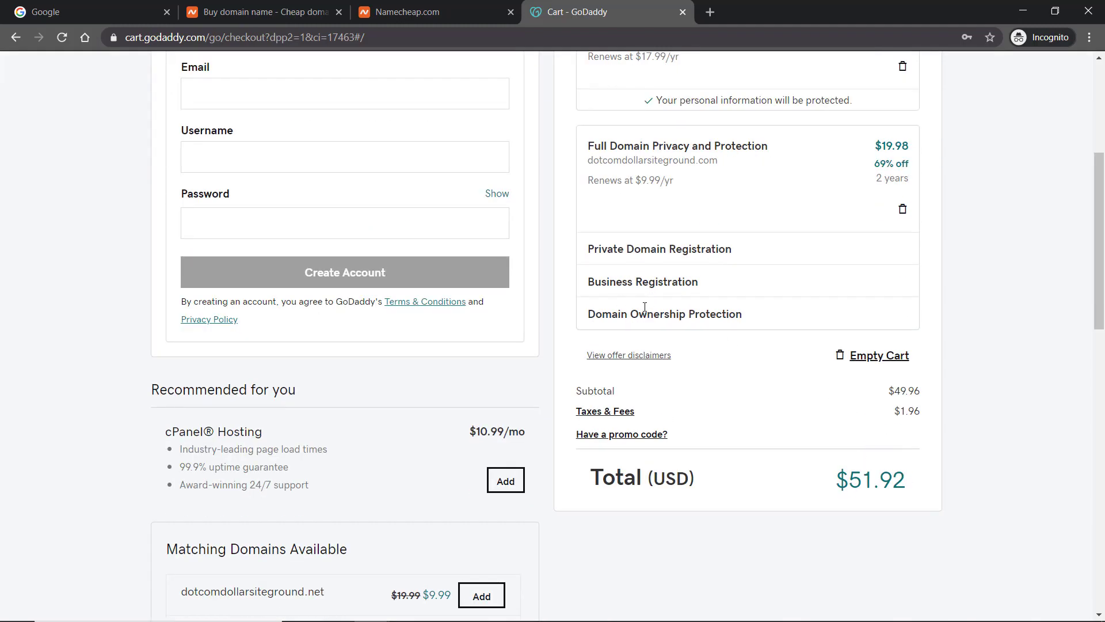
- Set the Namecheap domain registration to 2 Years, bringing the subtotal to $18.12
{"action": "left_click", "coordinate": [435, 15]}
{"action": "left_click", "coordinate": [515, 255]}
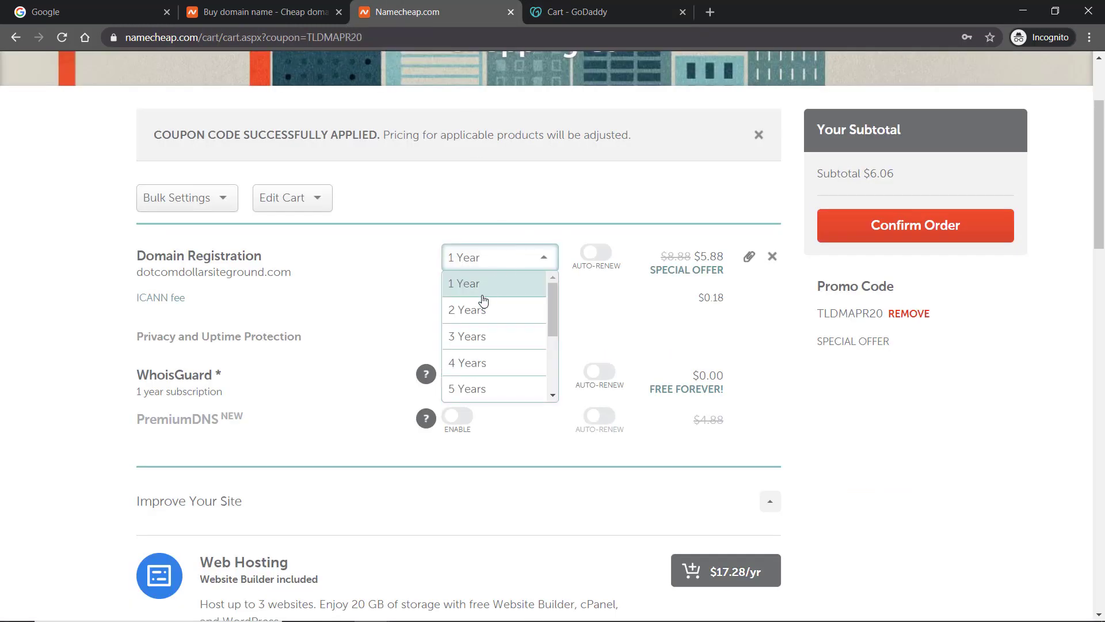
{"action": "left_click", "coordinate": [475, 314]}
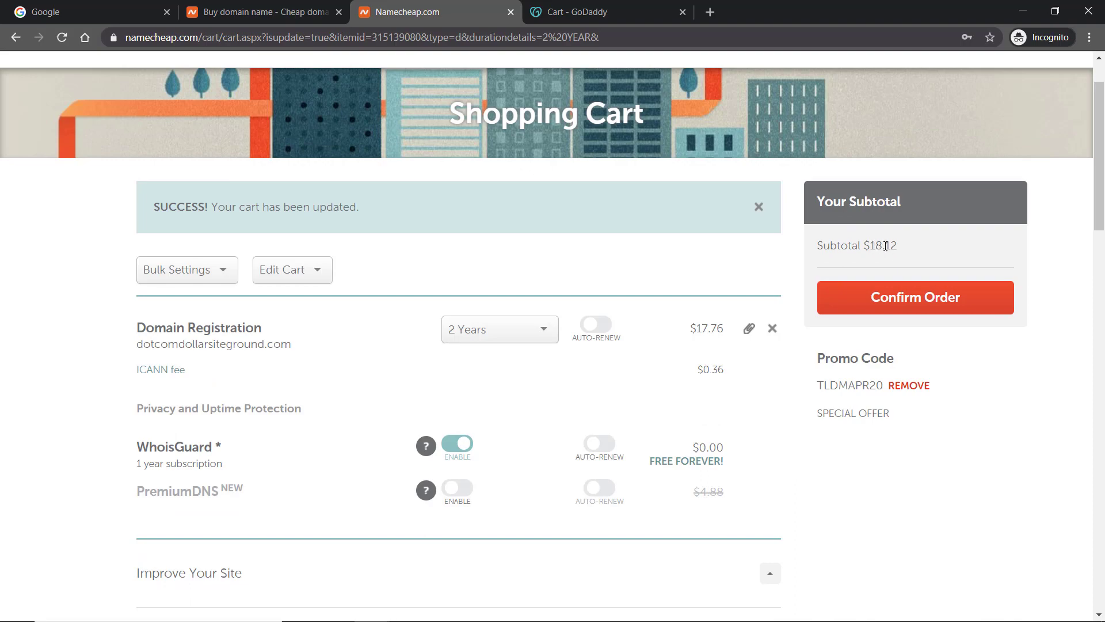
- Flip between the GoDaddy and Namecheap carts to compare their 2-year prices
{"action": "left_click", "coordinate": [552, 10]}
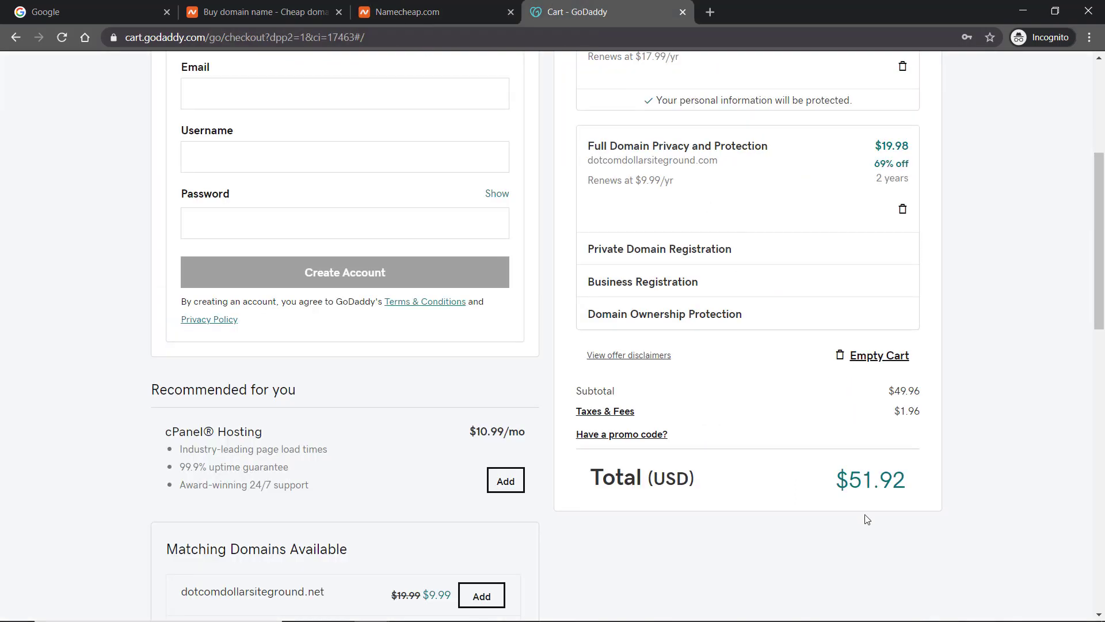
{"action": "left_click", "coordinate": [406, 14]}
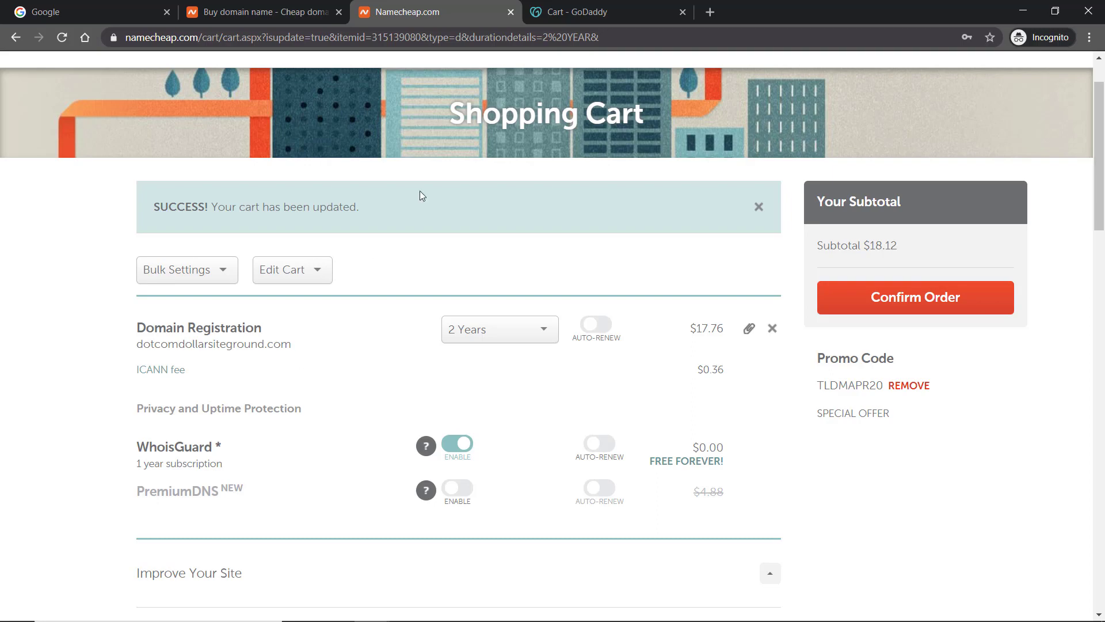
{"action": "left_click", "coordinate": [551, 8]}
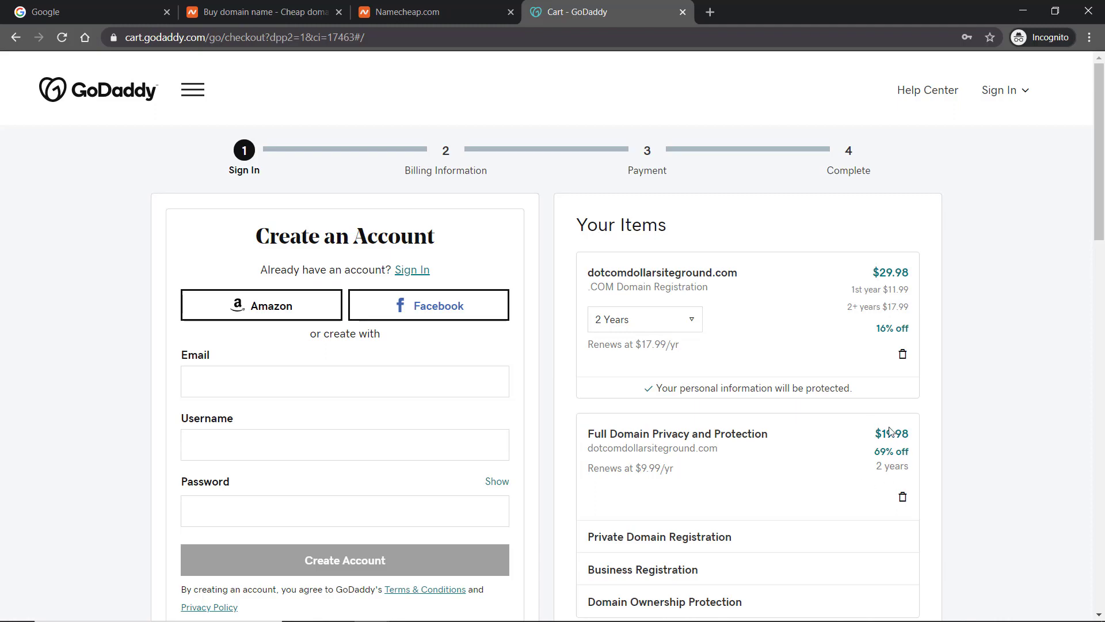
{"action": "left_click", "coordinate": [382, 12]}
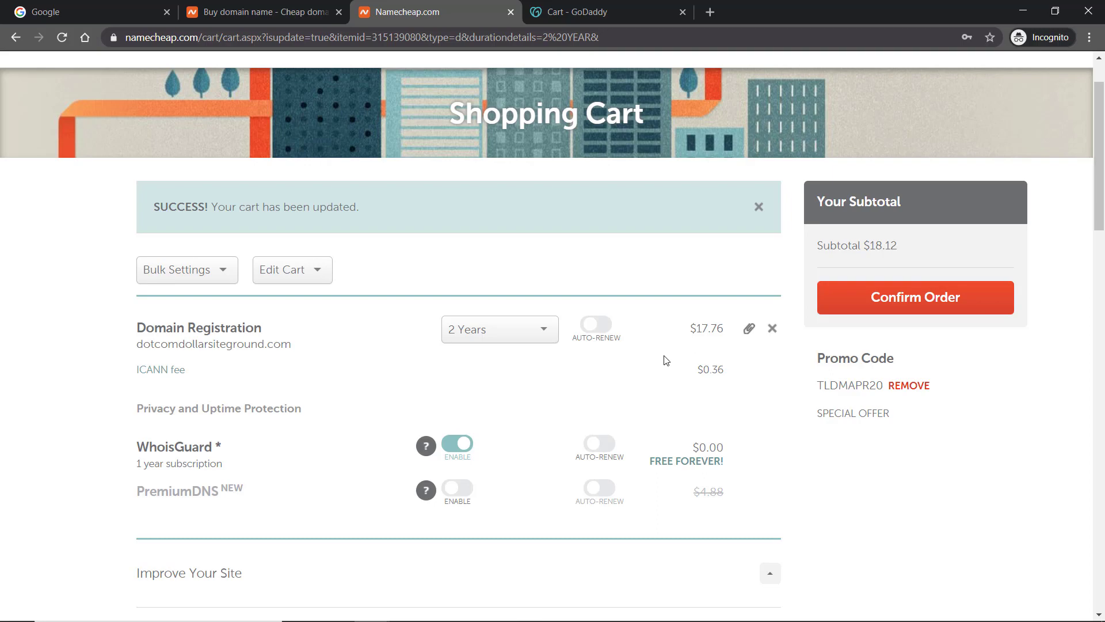
- Switch back to a 1 Year registration, confirm the order, and continue past contact details to payment
{"action": "left_click", "coordinate": [494, 333]}
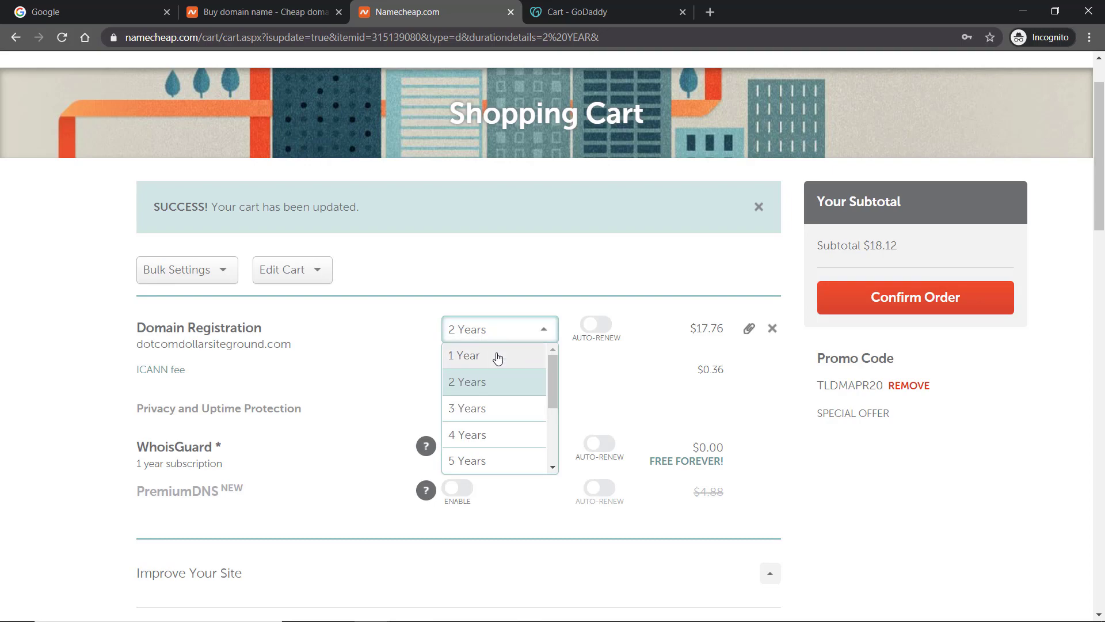
{"action": "left_click", "coordinate": [506, 356]}
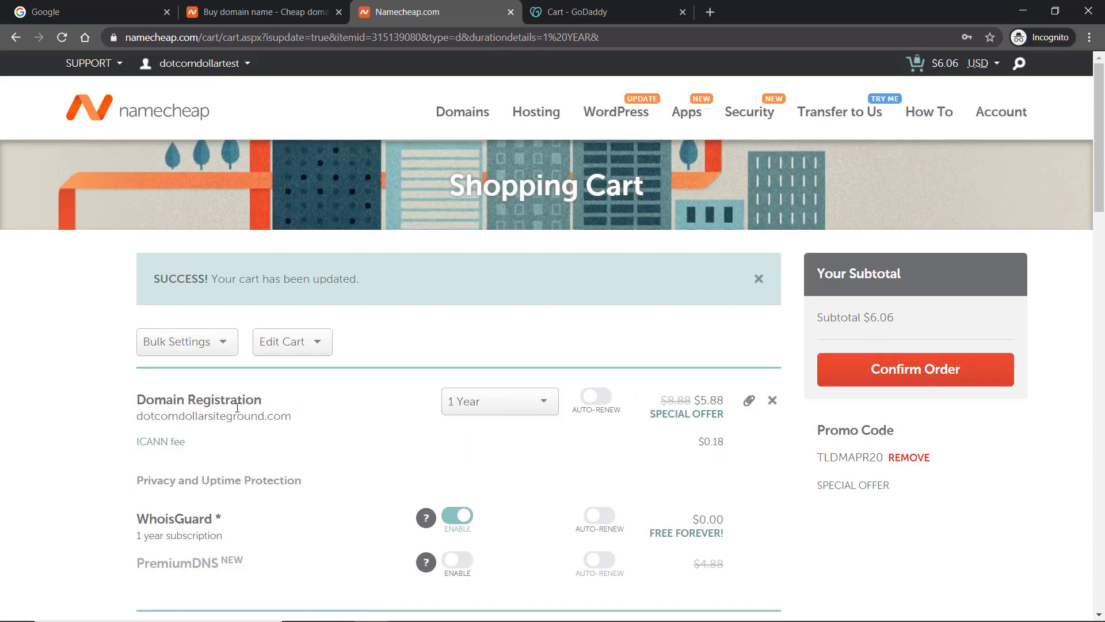
{"action": "left_click", "coordinate": [899, 373]}
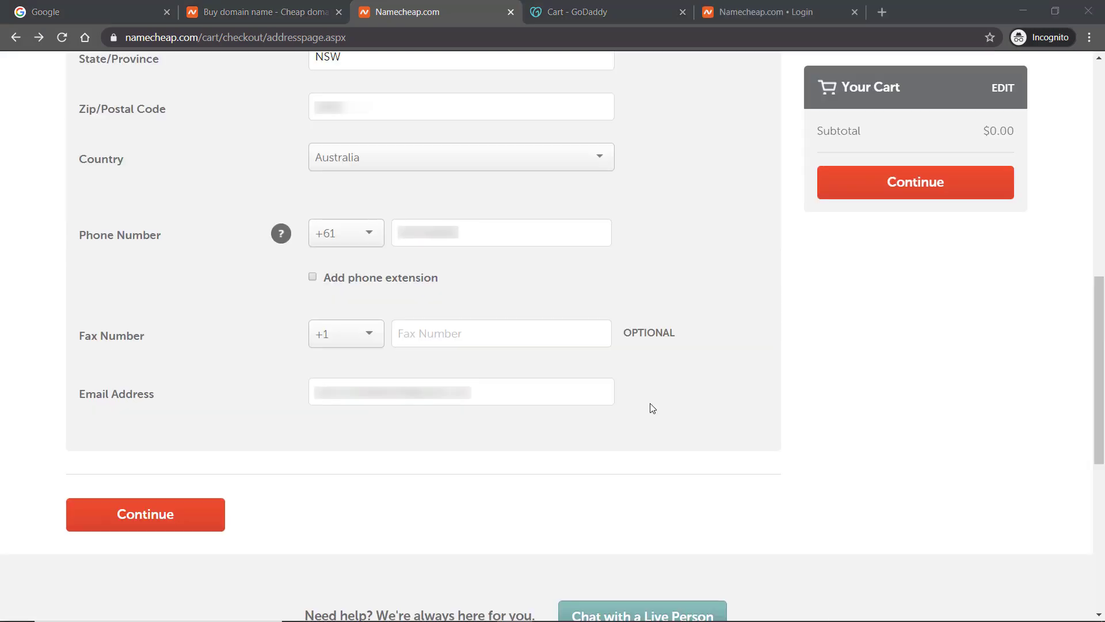
{"action": "left_click", "coordinate": [177, 517]}
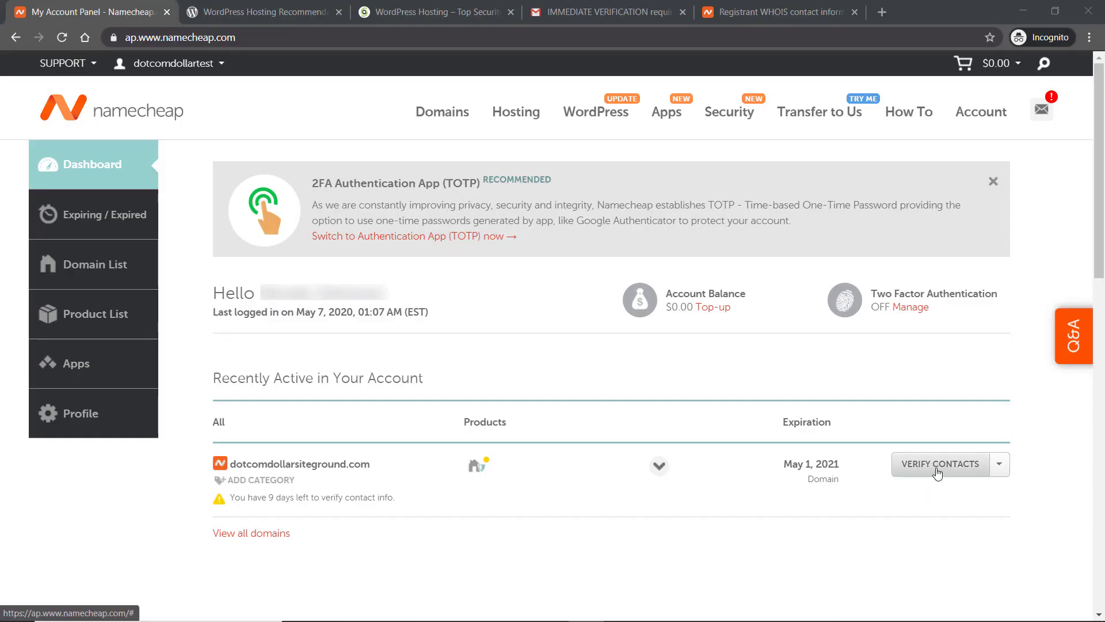
- Resend the contact verification email using VERIFY CONTACTS next to dotcomdollarsiteground.com
{"action": "left_click", "coordinate": [938, 471]}
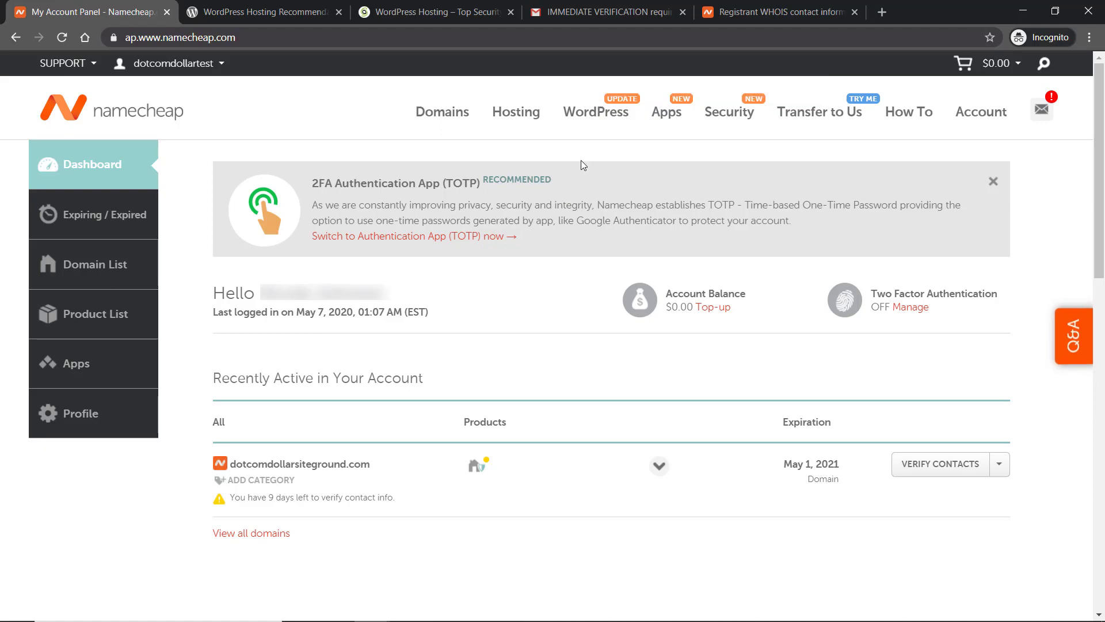
- Verify the registrant email for dotcomdollarsiteground.com via the link in Gmail's IMMEDIATE VERIFICATION message
{"action": "left_click", "coordinate": [575, 16]}
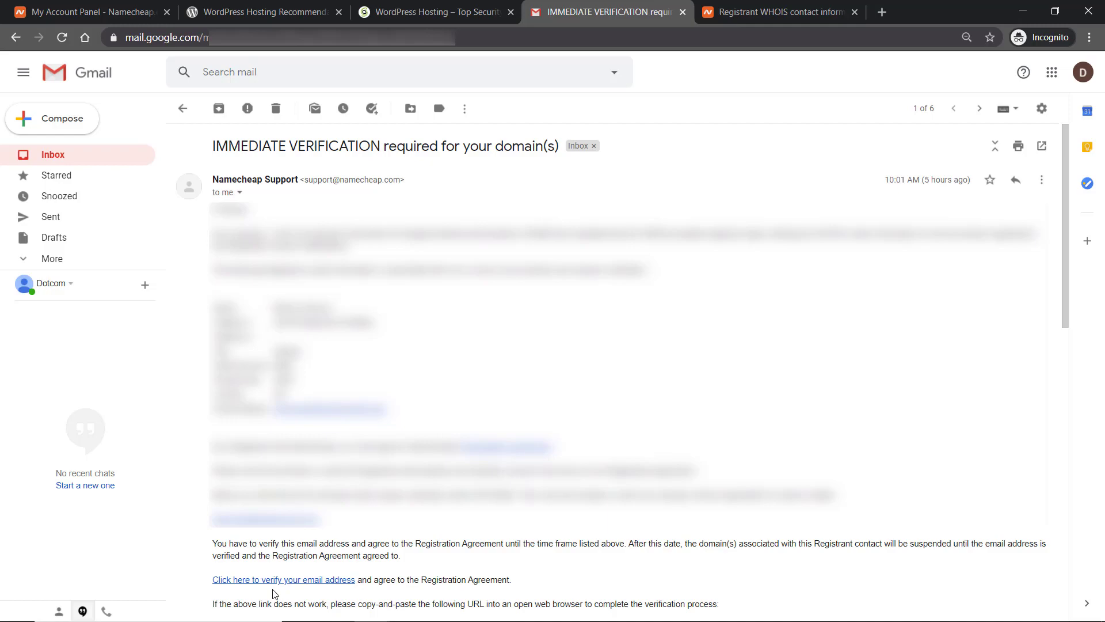
{"action": "left_click", "coordinate": [303, 586]}
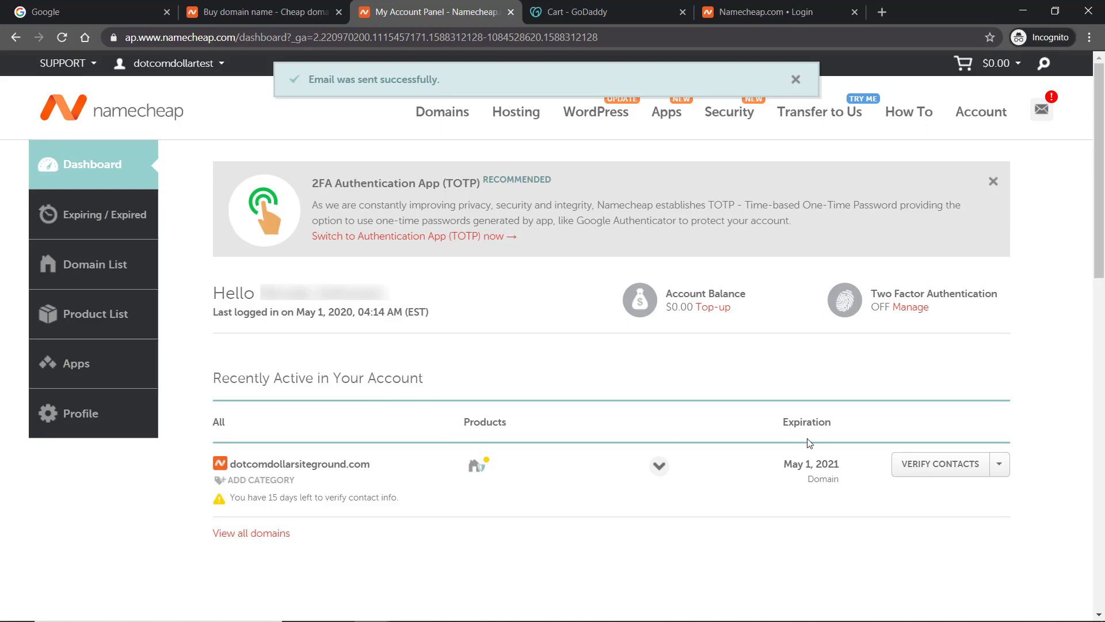
- Open the Manage page for dotcomdollarsiteground.com from the VERIFY CONTACTS dropdown
{"action": "left_click", "coordinate": [1000, 467]}
{"action": "left_click", "coordinate": [947, 489]}
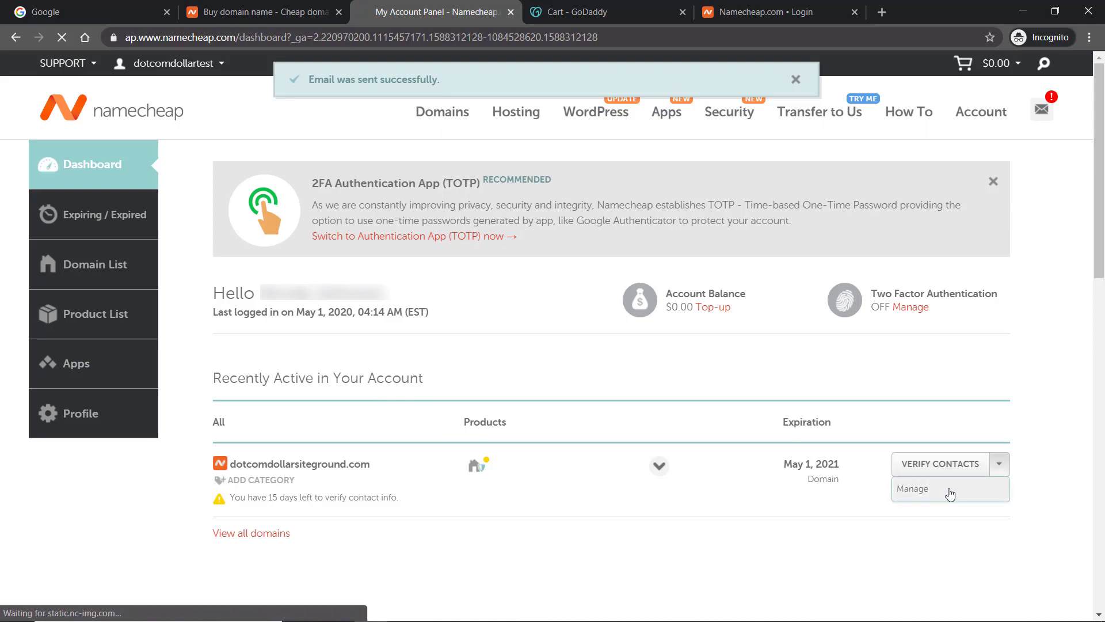